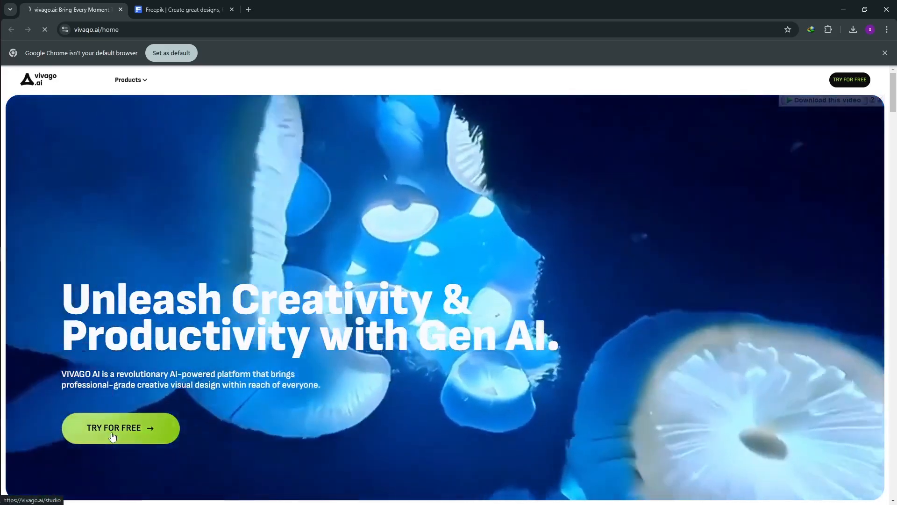
Step: Enter the Vivago studio and review the credit bills, credit purchase packages and invitation rewards
click(112, 434)
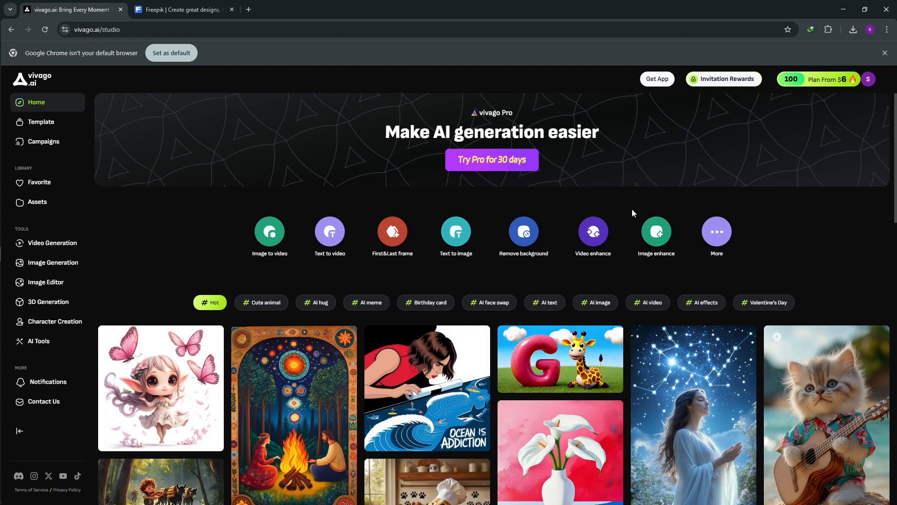
click(798, 77)
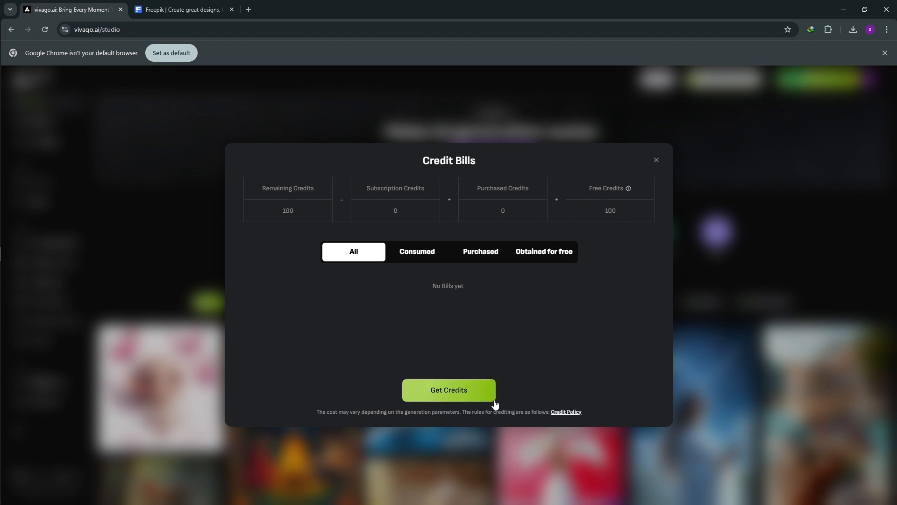
click(474, 398)
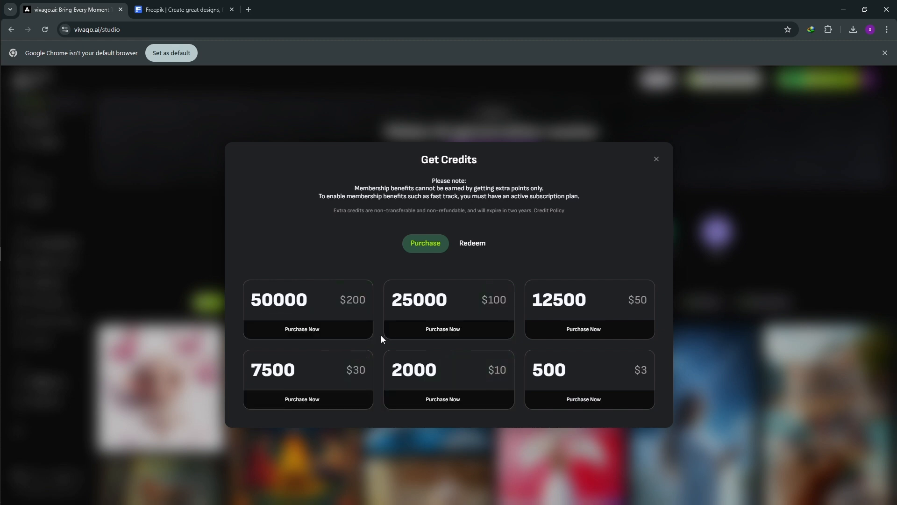
click(657, 158)
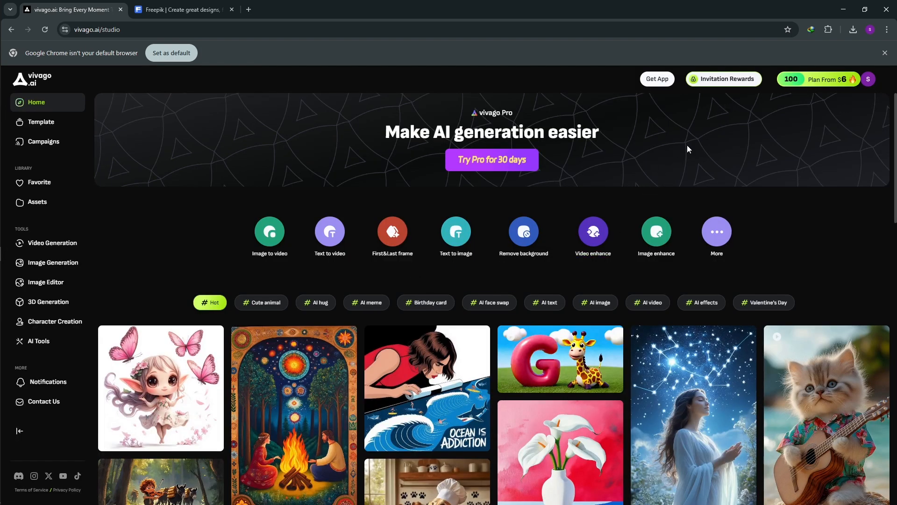
click(718, 84)
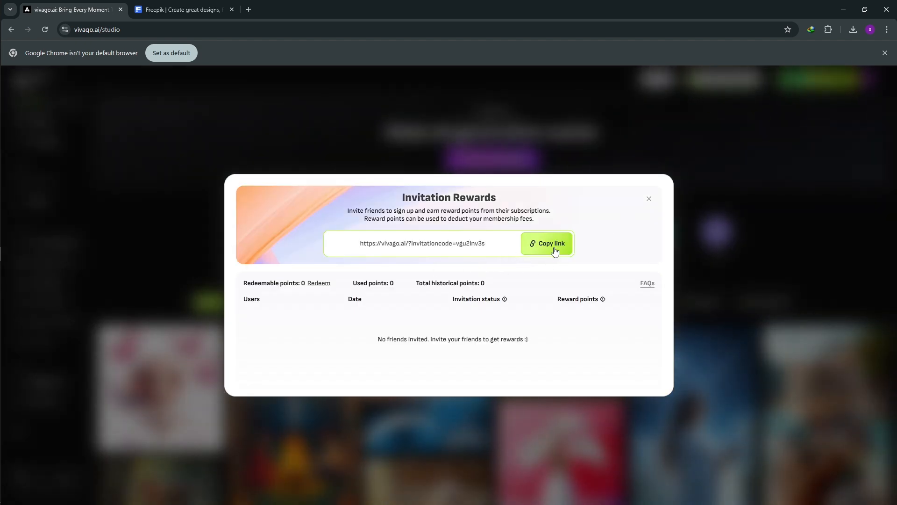
click(649, 199)
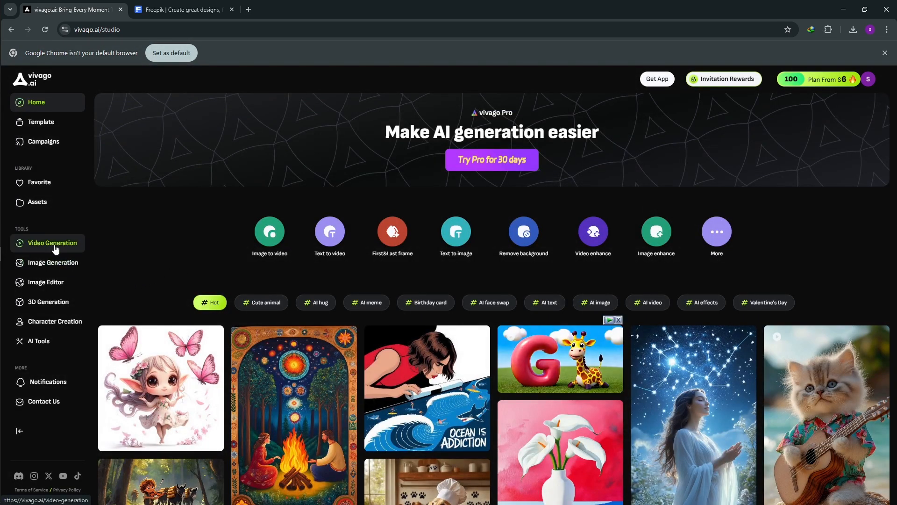
Step: Browse the template gallery and the image generation page, dismissing the premium plan offer
click(37, 123)
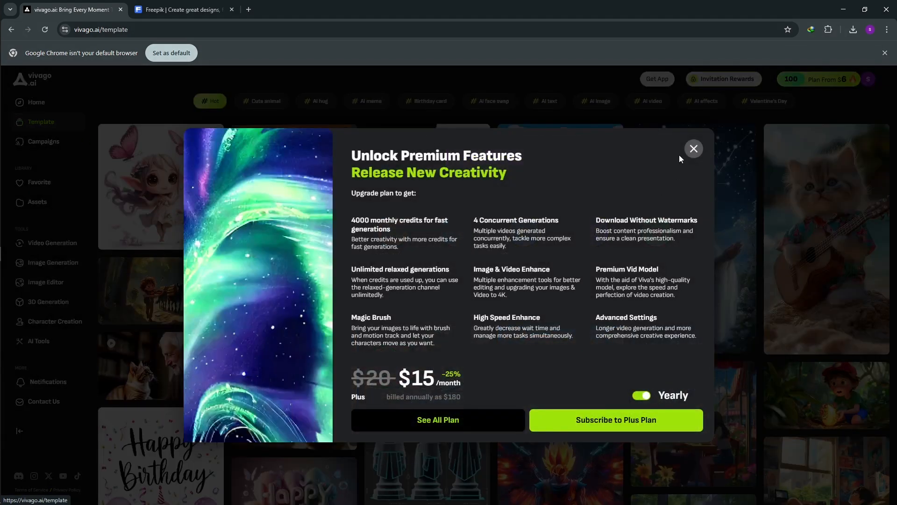
click(693, 150)
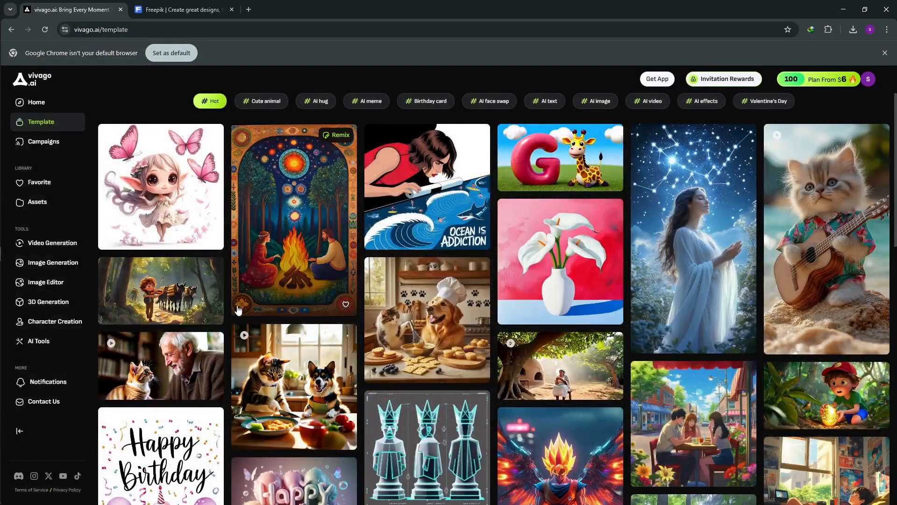
click(58, 272)
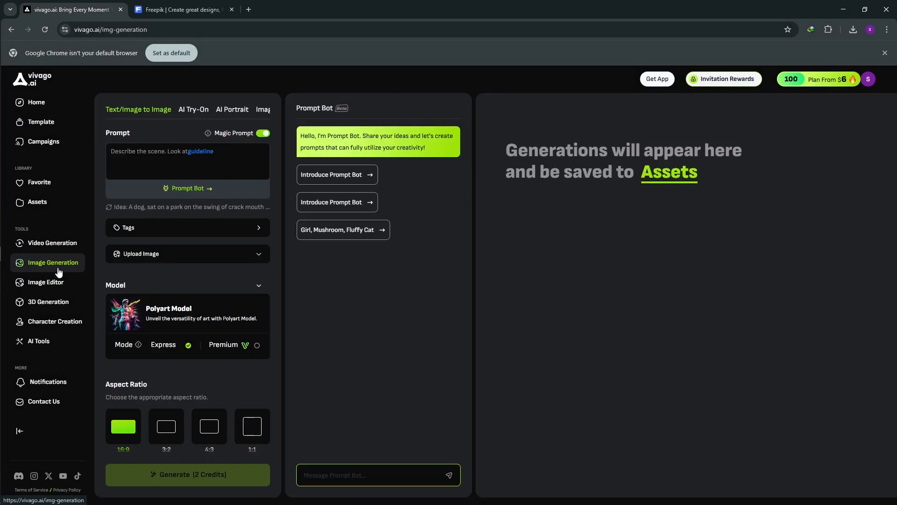
Step: Open video generation and upload psychokinesis-netflix from the Desktop as the source image for Image To Video
click(45, 247)
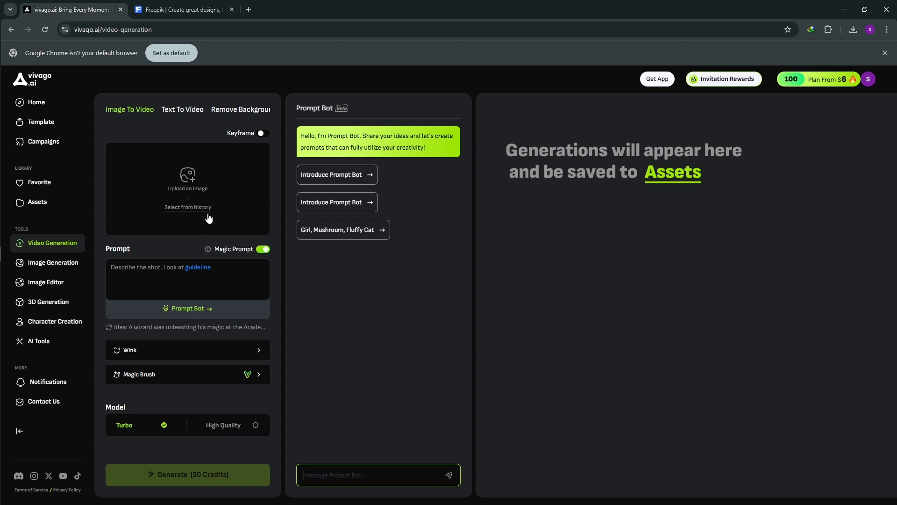
click(191, 187)
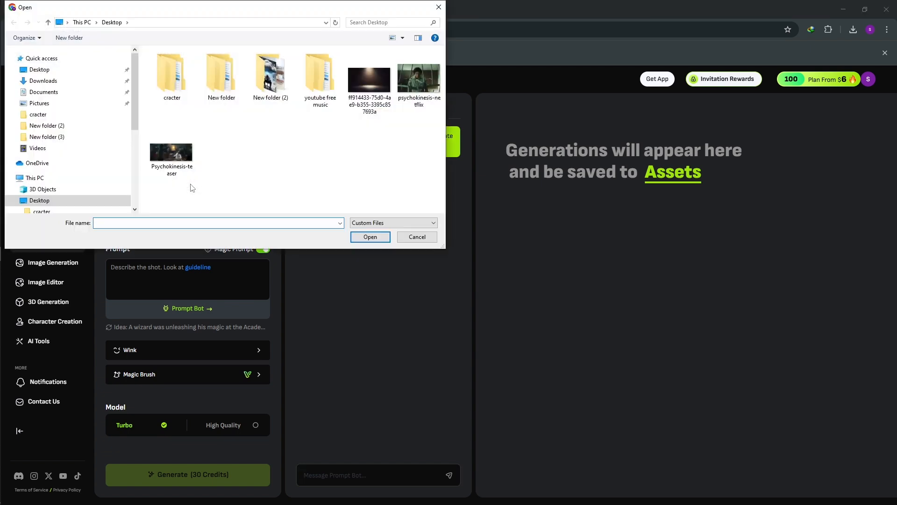
click(419, 85)
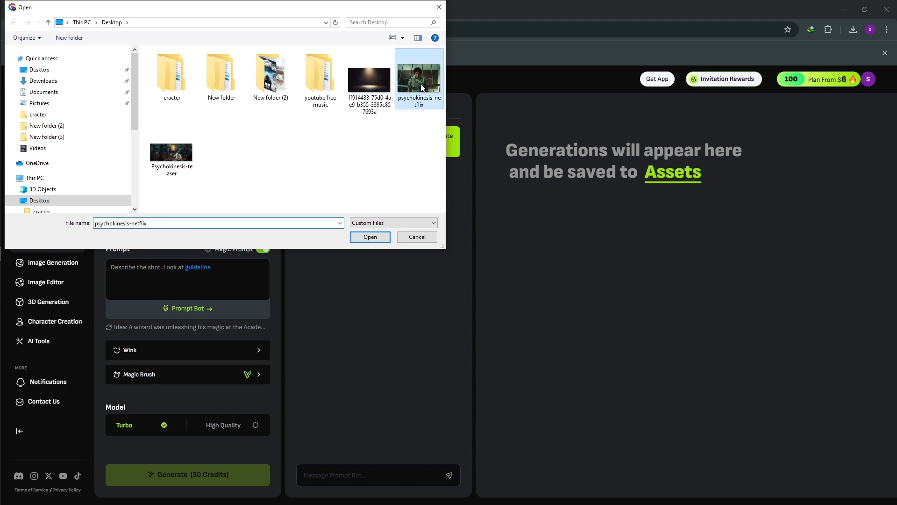
click(370, 238)
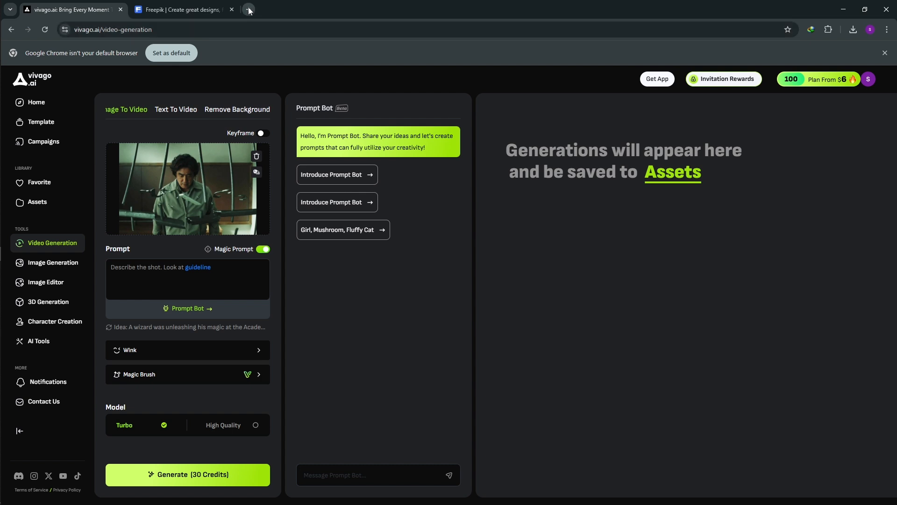
Step: Paste the prompt "The man is breaking everything with the power of the mind without touching everything"
click(121, 267)
right_click(121, 266)
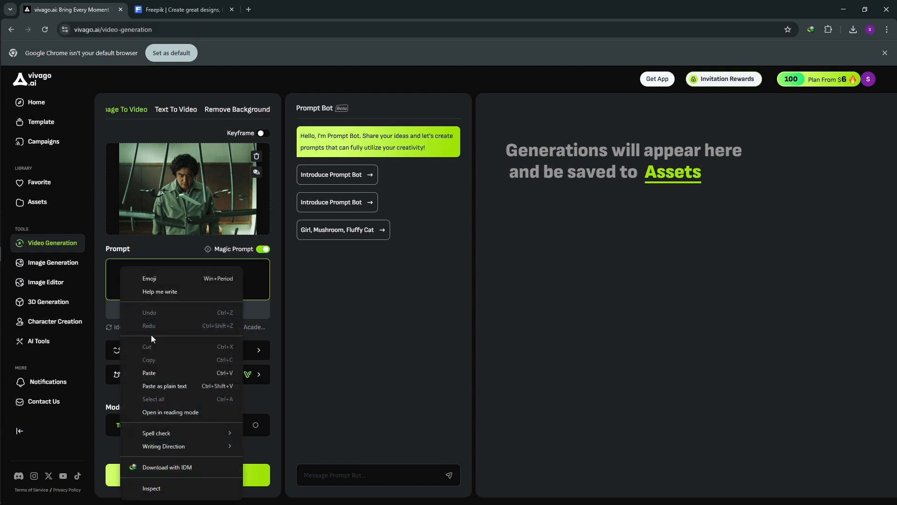
click(161, 373)
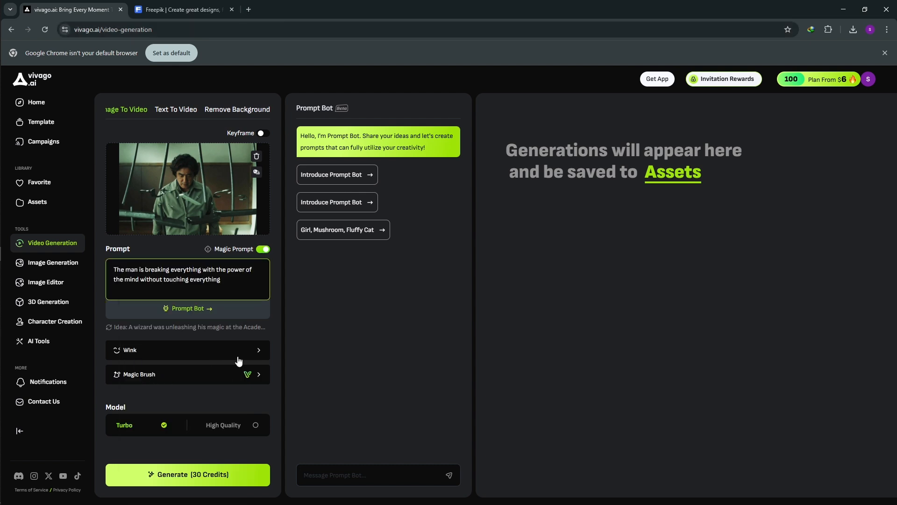
Step: View the Wink templates and try to open Magic Brush, closing each dialog without applying anything
click(259, 349)
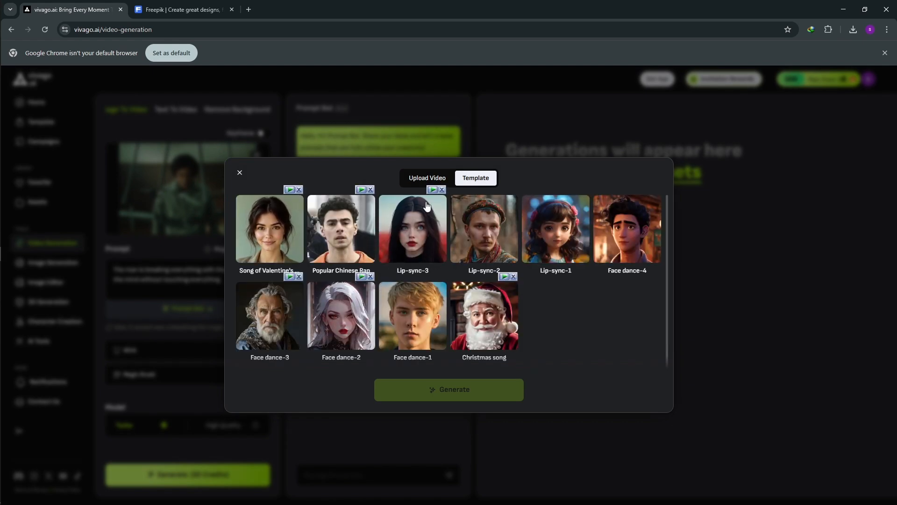
click(239, 173)
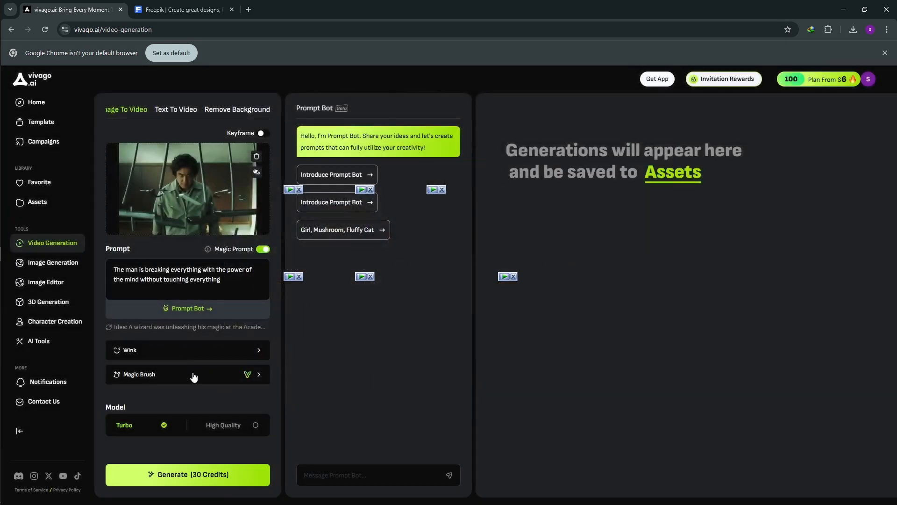
click(257, 376)
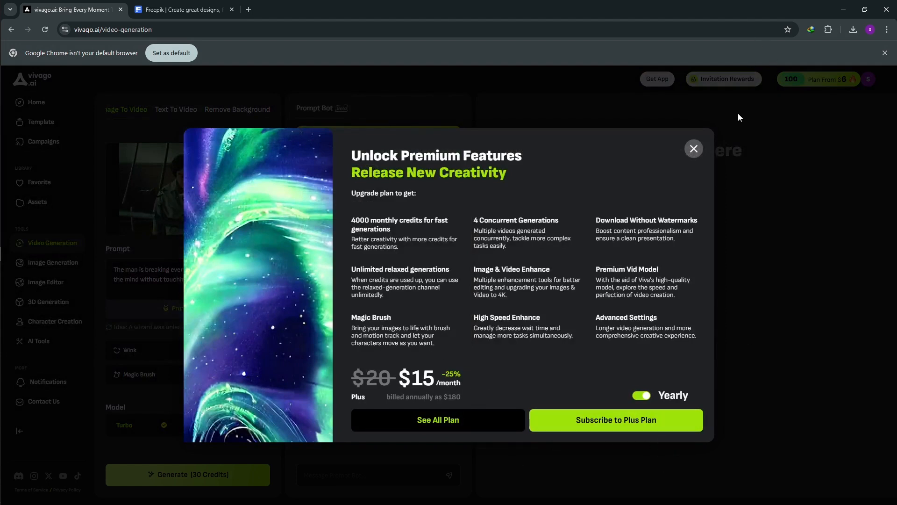
click(694, 149)
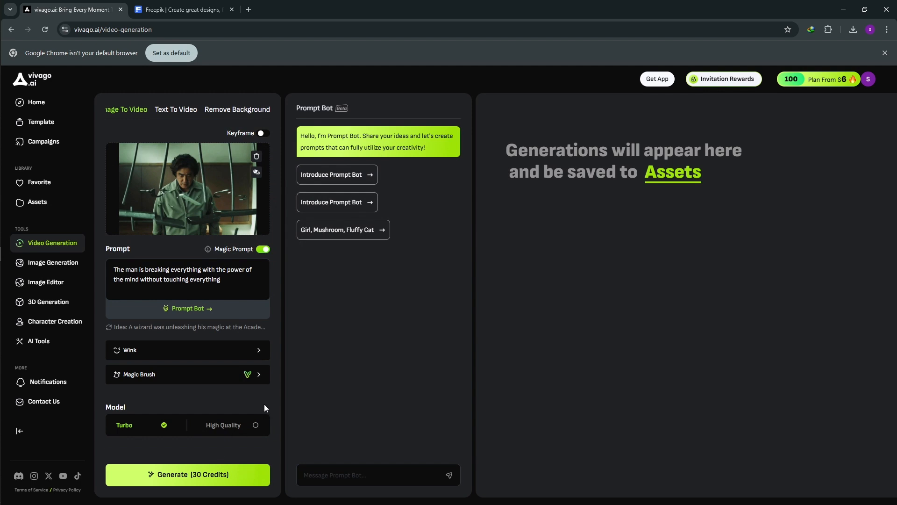
Step: Switch the model between High Quality and Turbo, ending on Turbo, and try to set the duration to 10s
scroll(235, 388, down, 3)
scroll(235, 387, down, 1)
click(256, 278)
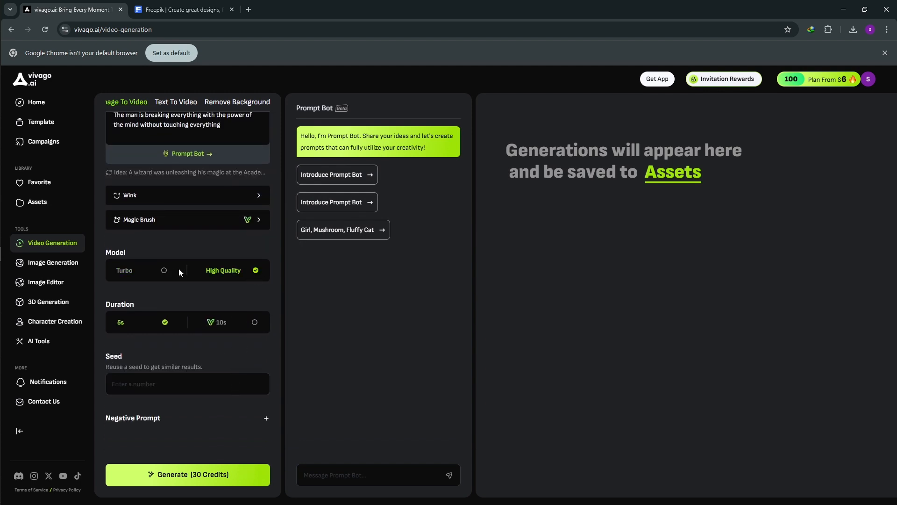
click(162, 276)
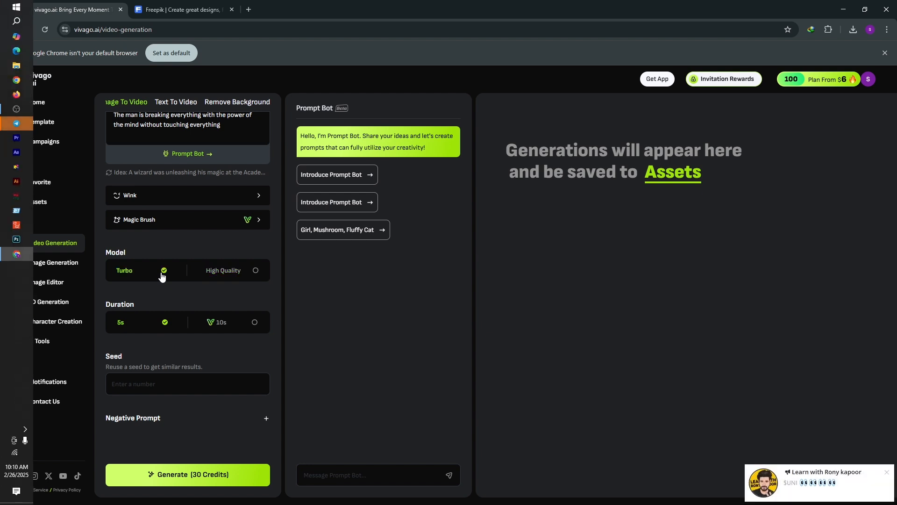
click(256, 273)
click(164, 271)
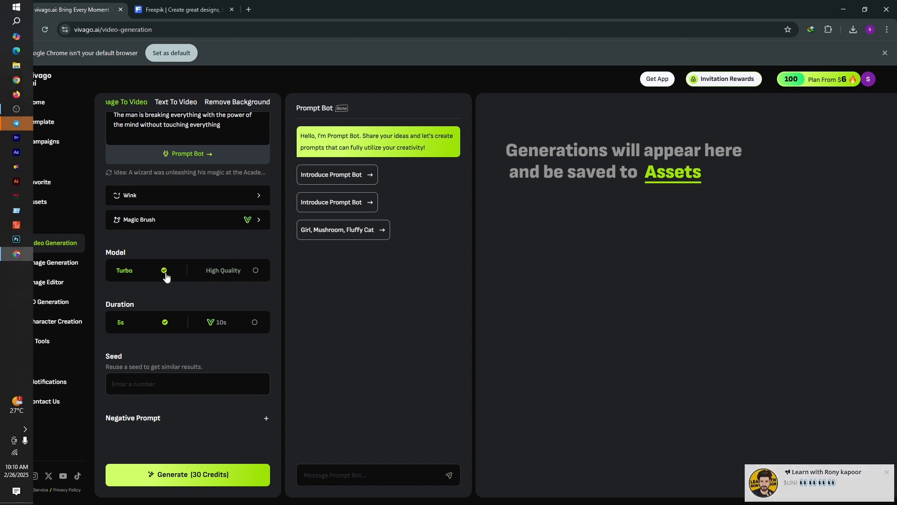
click(255, 322)
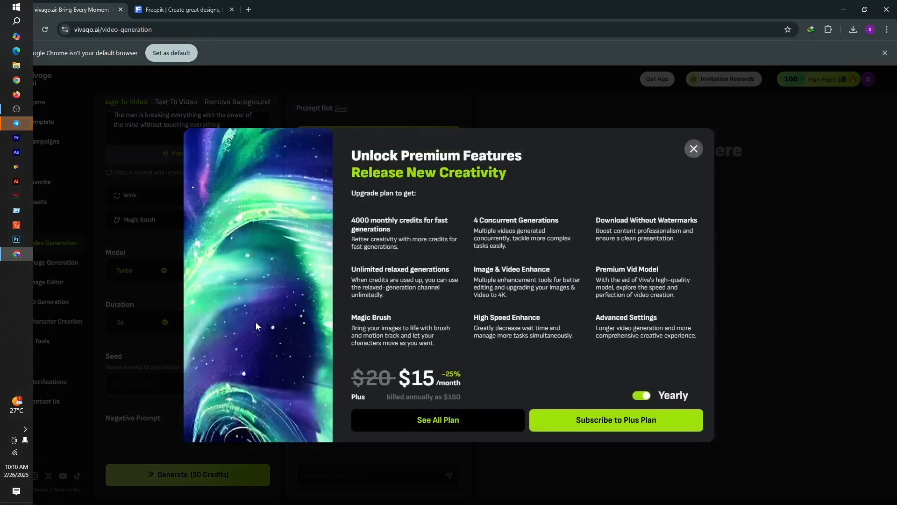
click(693, 149)
click(18, 125)
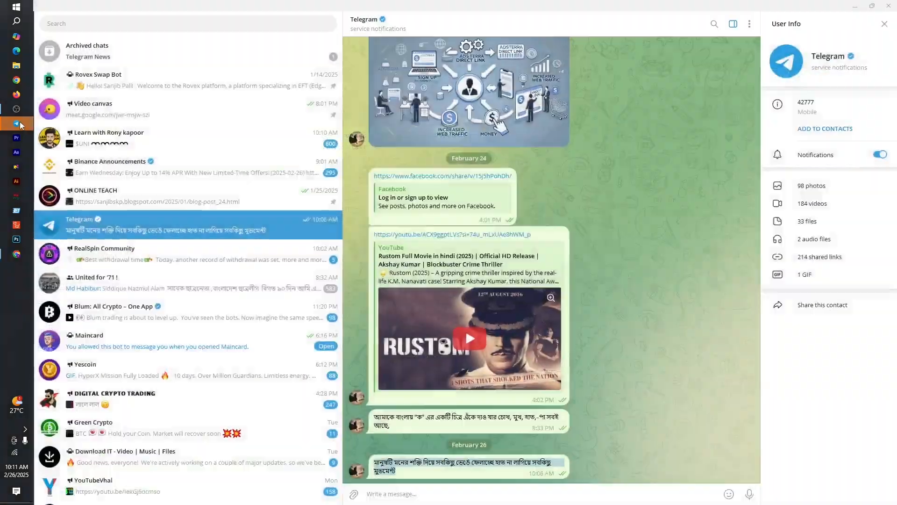
click(18, 125)
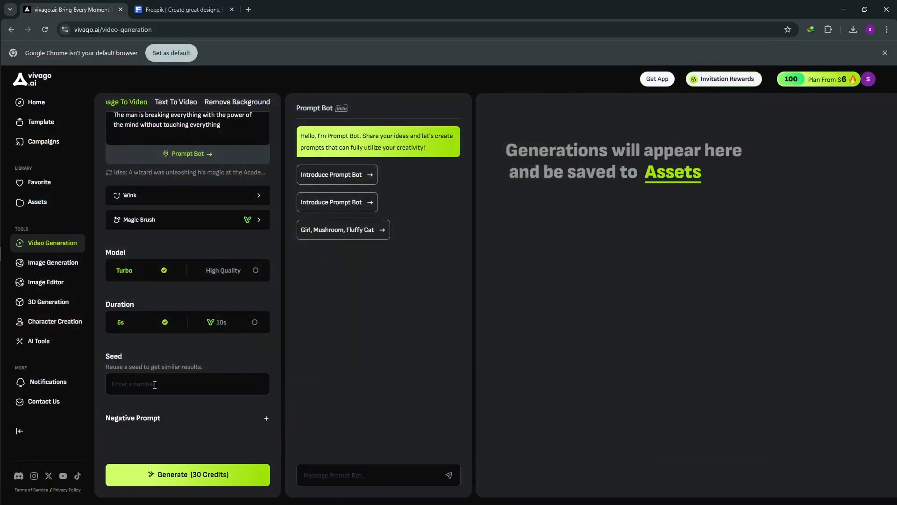
Step: Generate the video from the uploaded image and prompt with the Turbo model and 5s duration
click(180, 477)
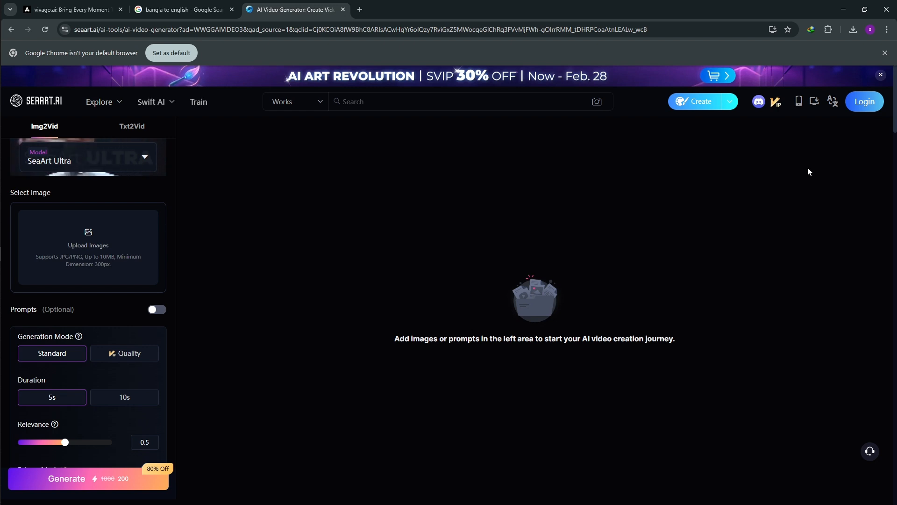
Step: Sign in to SeaArt with the existing Google account
click(864, 106)
click(581, 268)
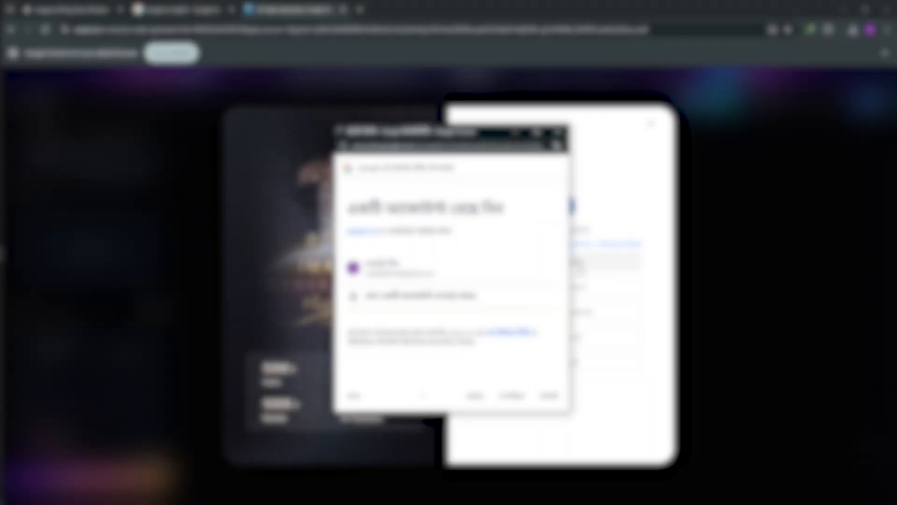
click(411, 269)
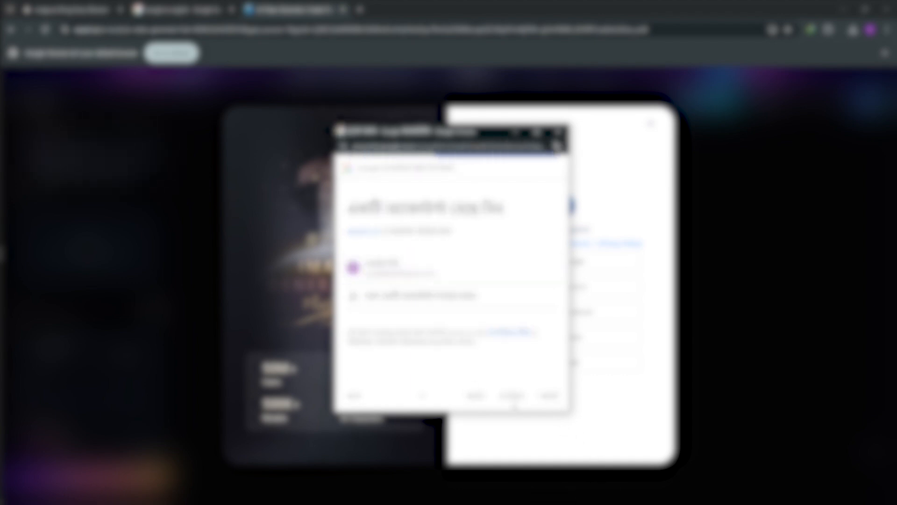
click(492, 337)
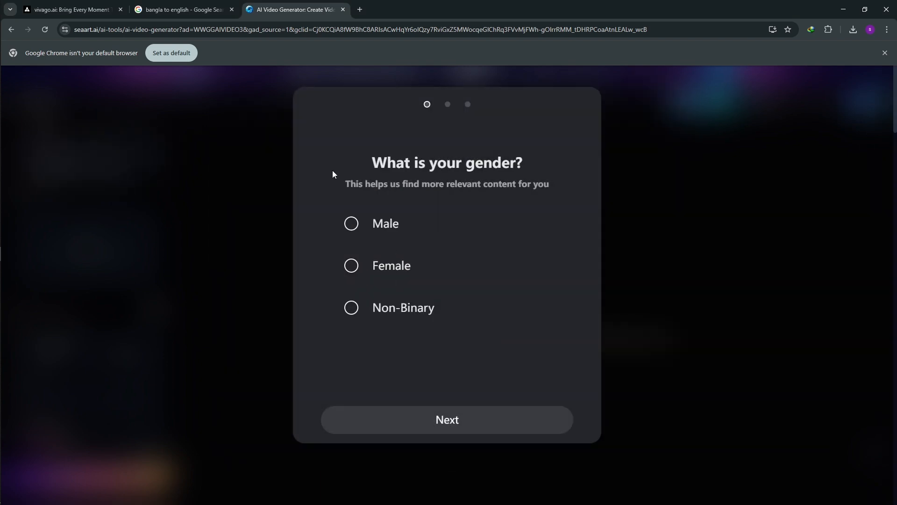
Step: Answer the onboarding questions with Male as the gender and AI Apps as the feature of interest
click(352, 223)
click(456, 421)
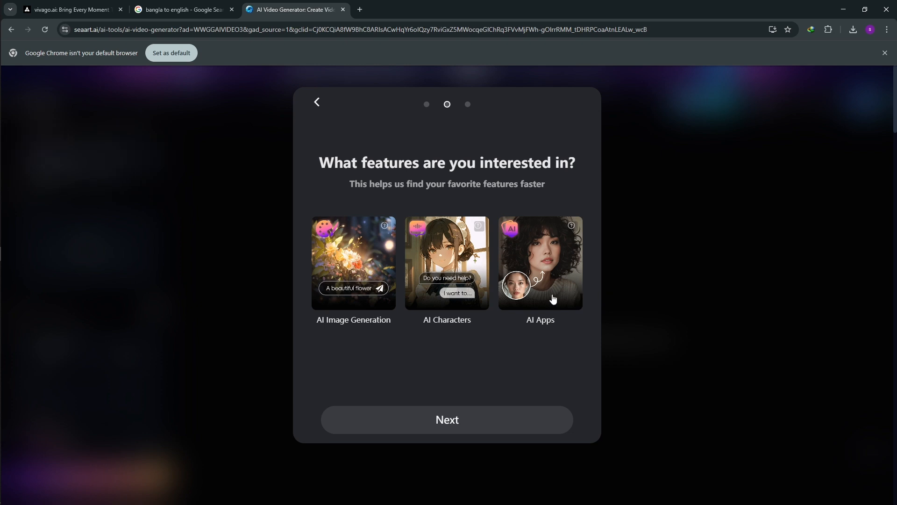
click(522, 290)
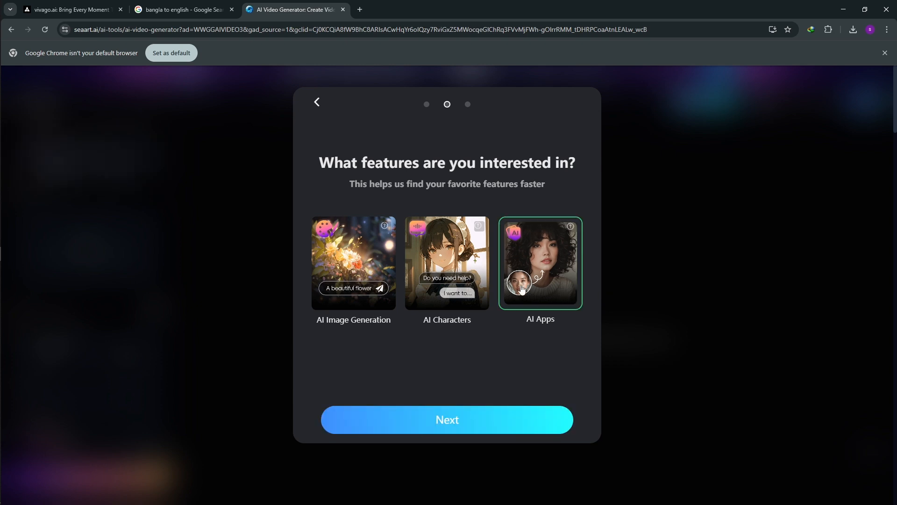
click(468, 432)
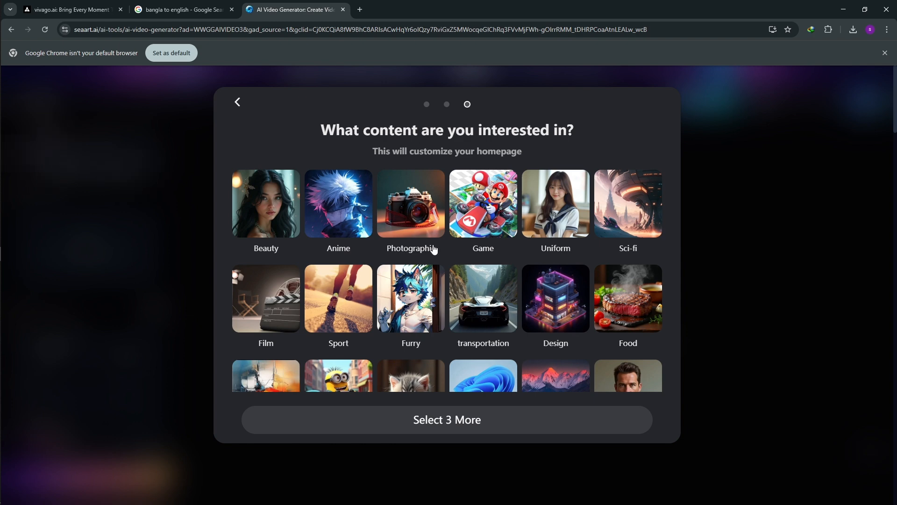
Step: Submit Photographic, Sport and transportation as the content interests and dismiss the SVIP upgrade offer
click(418, 238)
click(349, 291)
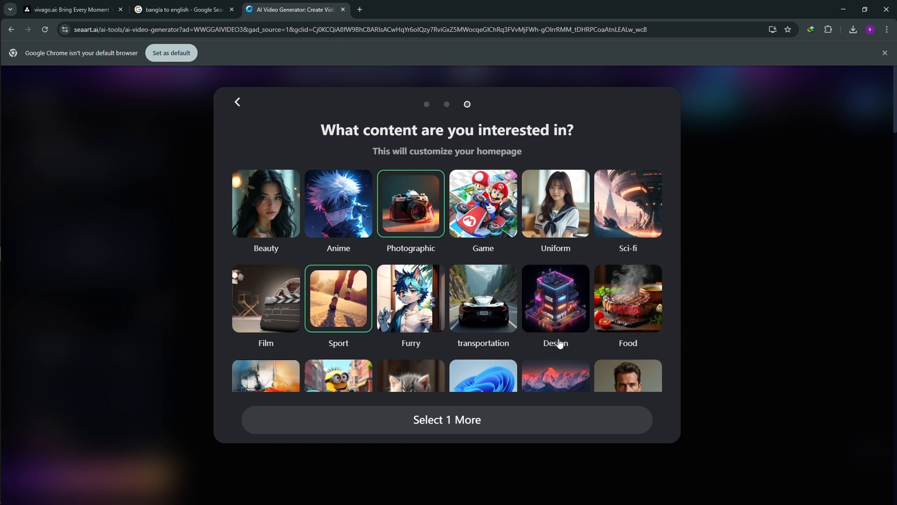
click(484, 316)
click(470, 421)
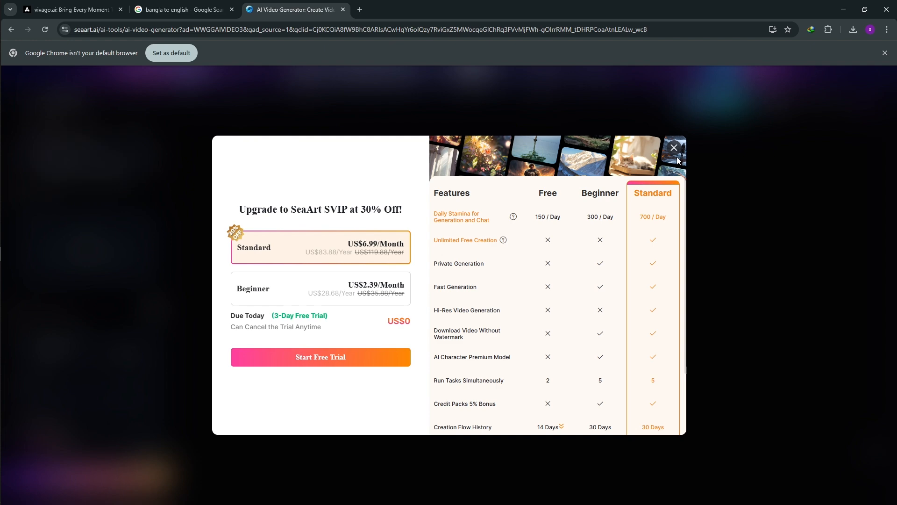
click(674, 149)
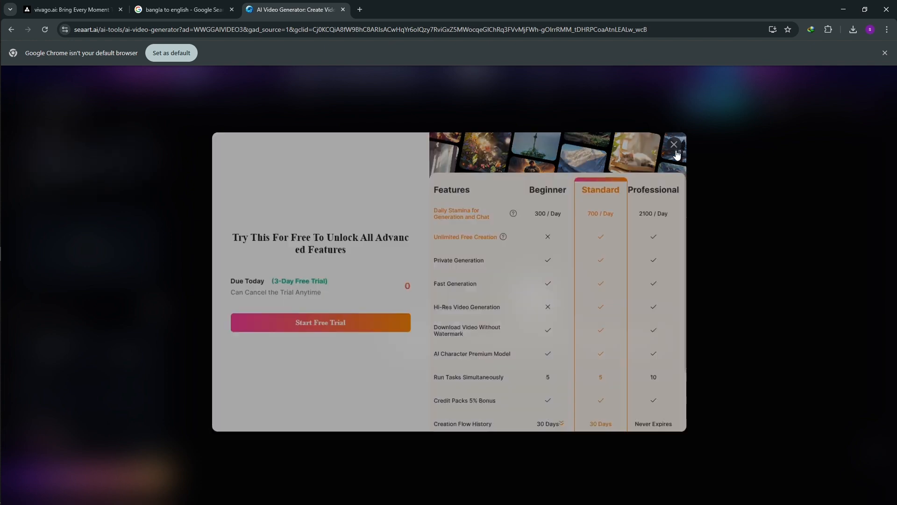
Step: Dismiss the free trial offer and upload the still image from the computer as the source for the SeaArt video
click(674, 148)
scroll(195, 352, down, 2)
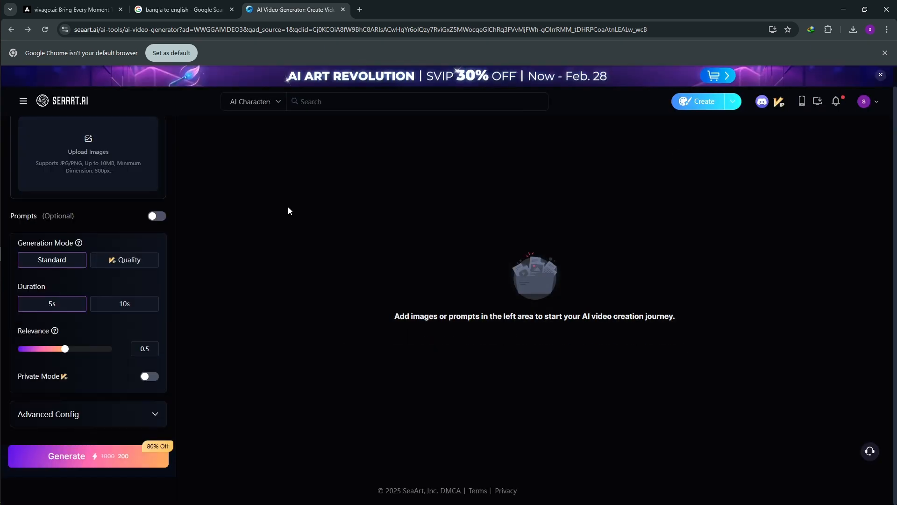
click(73, 152)
click(259, 182)
click(182, 158)
click(380, 240)
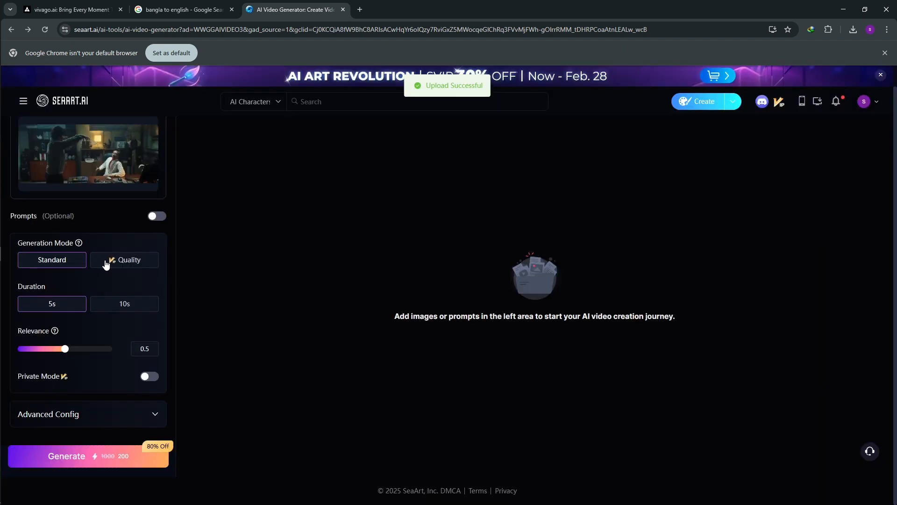
Step: Enable the optional prompt and paste "Everything is movement without the human being using the power of the mind" into it
click(157, 217)
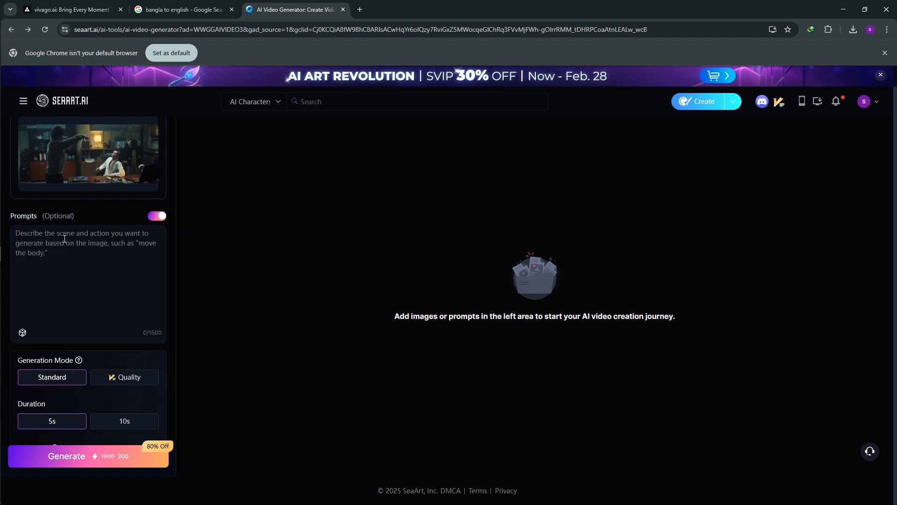
click(155, 217)
click(161, 218)
right_click(68, 235)
click(61, 335)
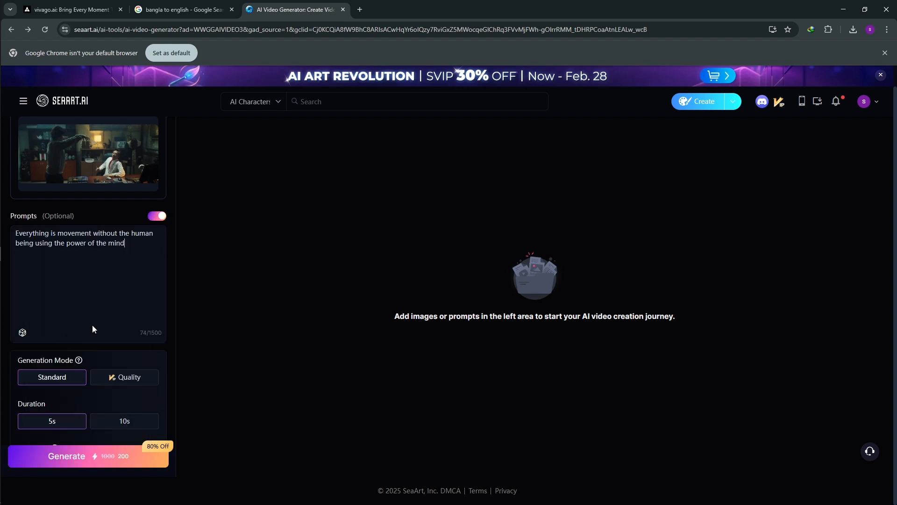
Step: Compare the generation cost of the 10s and 5s durations and examine the Advanced Config options
scroll(91, 324, down, 2)
scroll(92, 329, down, 1)
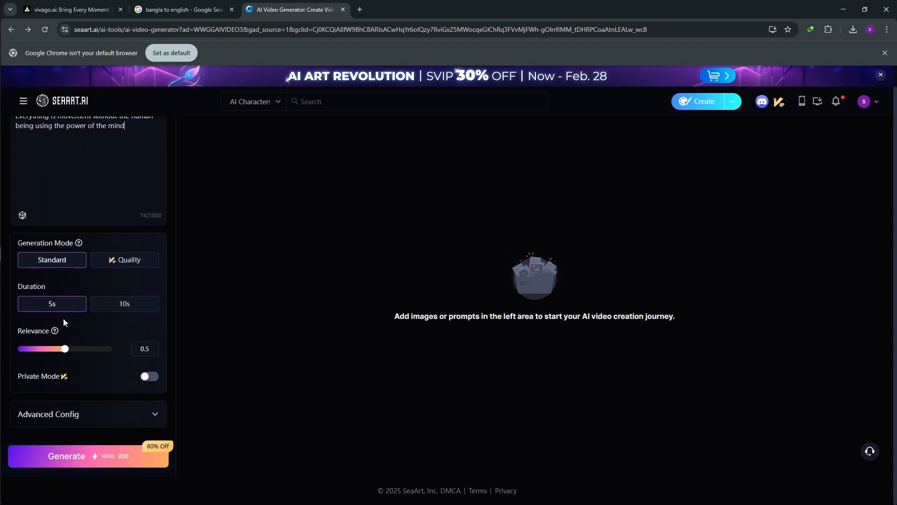
click(130, 306)
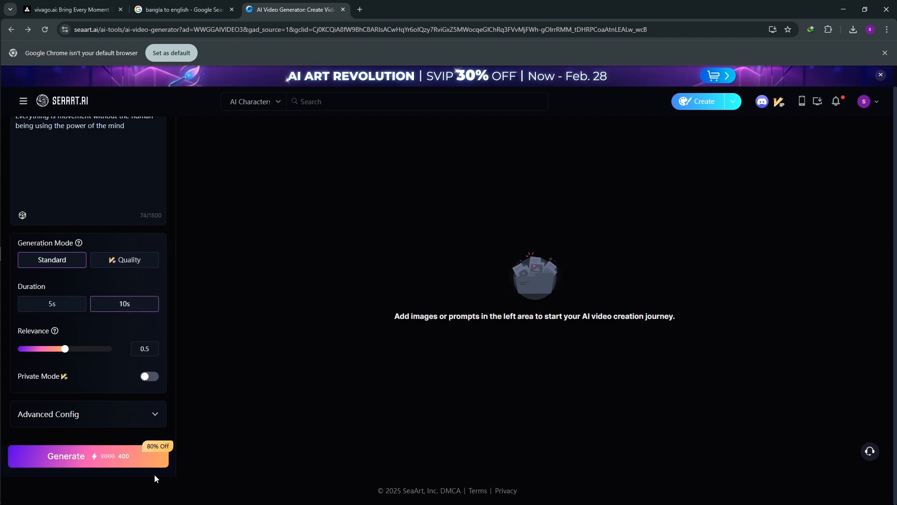
click(54, 306)
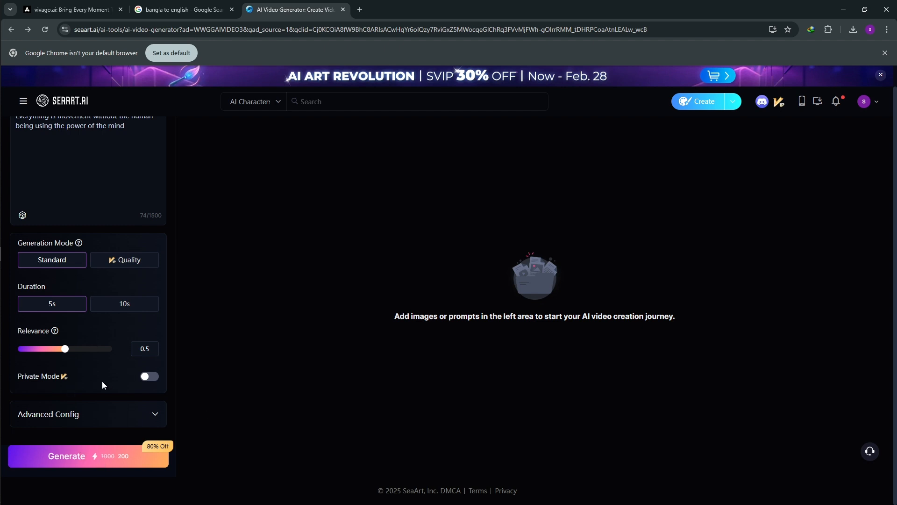
click(156, 415)
scroll(151, 414, down, 1)
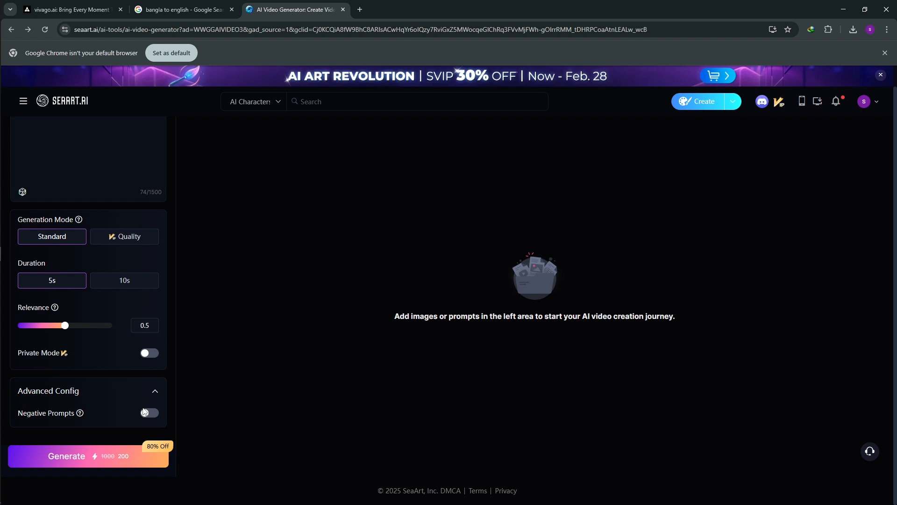
scroll(155, 389, up, 1)
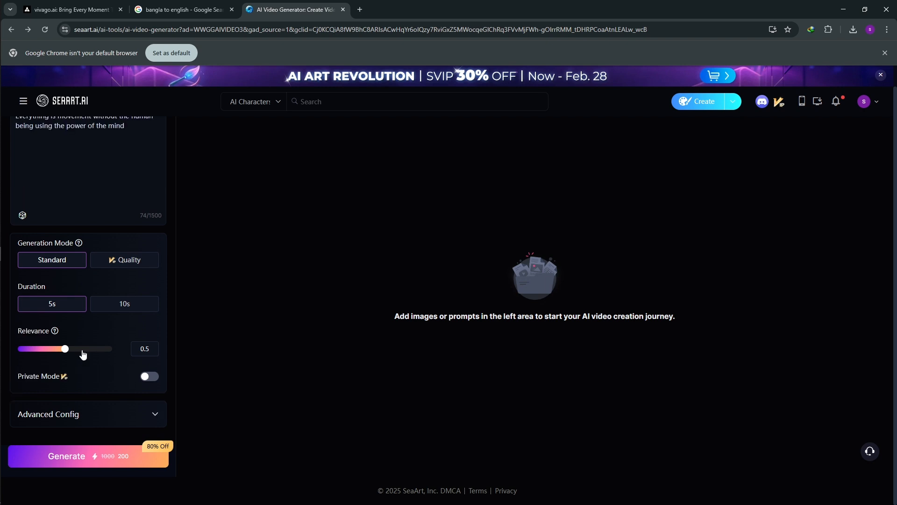
Step: Browse the available video models and switch the model to SeaArt Lite
scroll(82, 301, up, 3)
scroll(84, 294, up, 2)
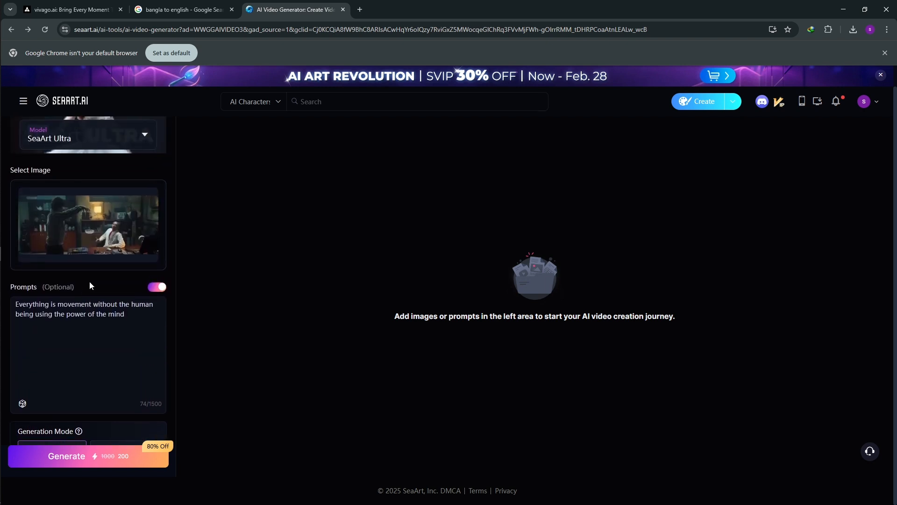
click(144, 136)
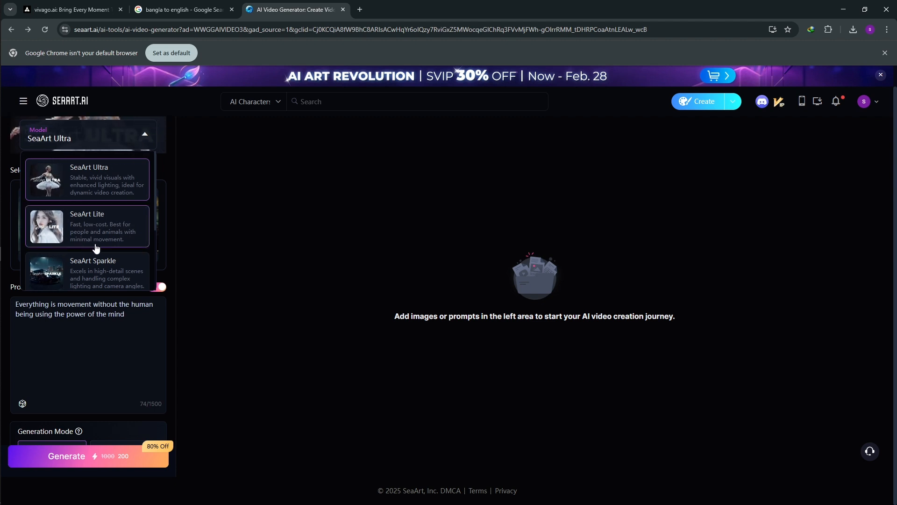
scroll(94, 245, down, 2)
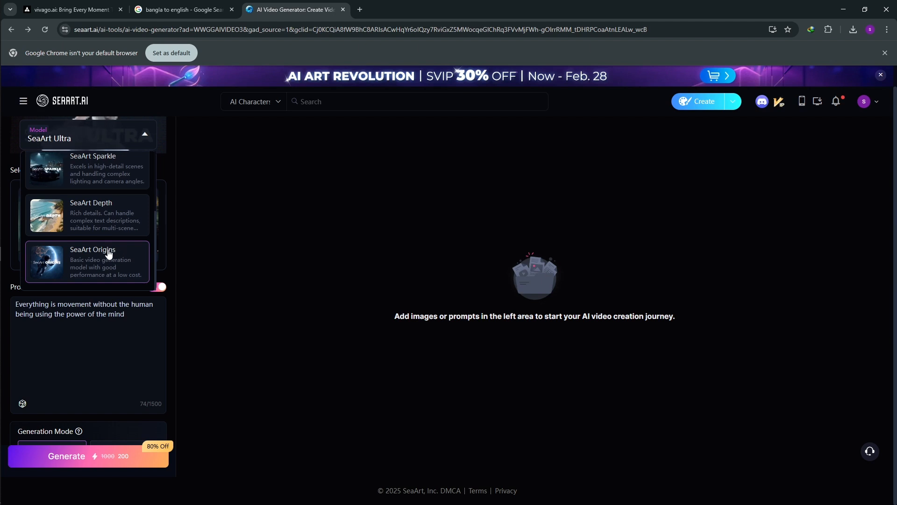
scroll(108, 254, up, 2)
click(92, 227)
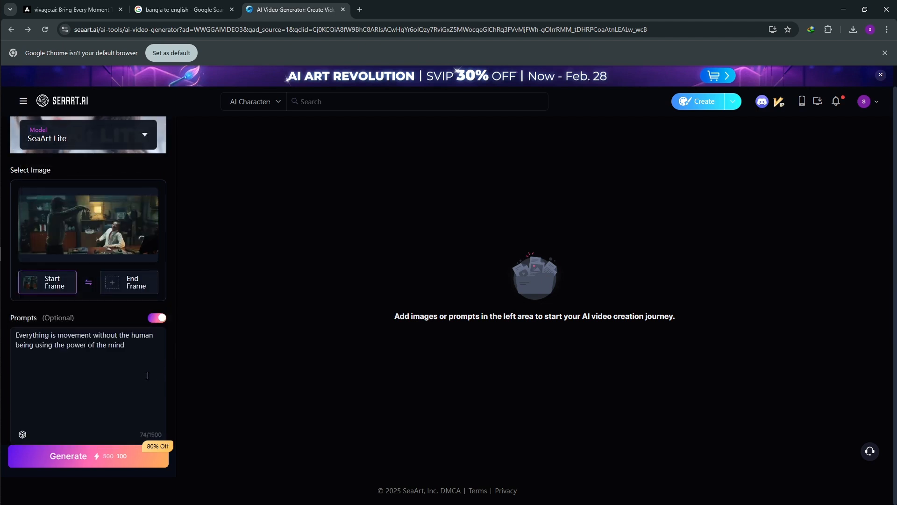
Step: Review the SeaArt Lite settings and generate the video in Standard mode with a 5s duration and 0.5 relevance
scroll(157, 414, down, 4)
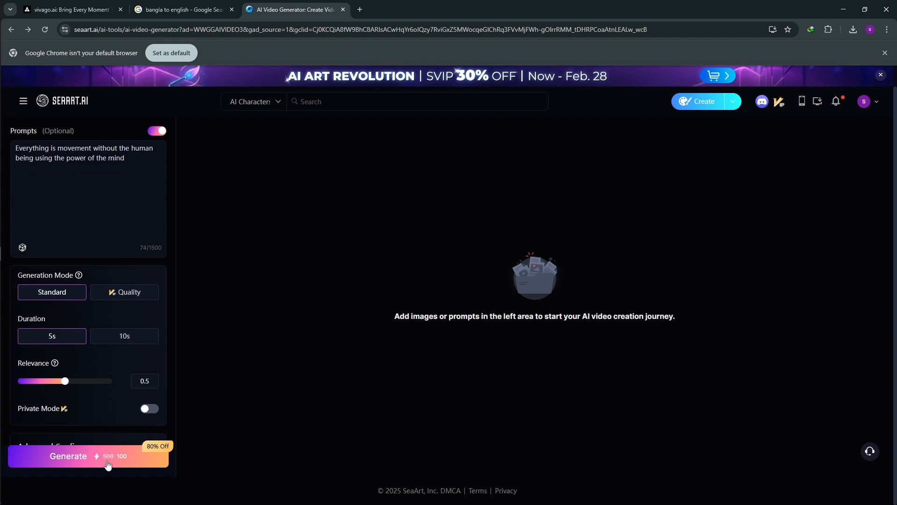
scroll(117, 256, up, 4)
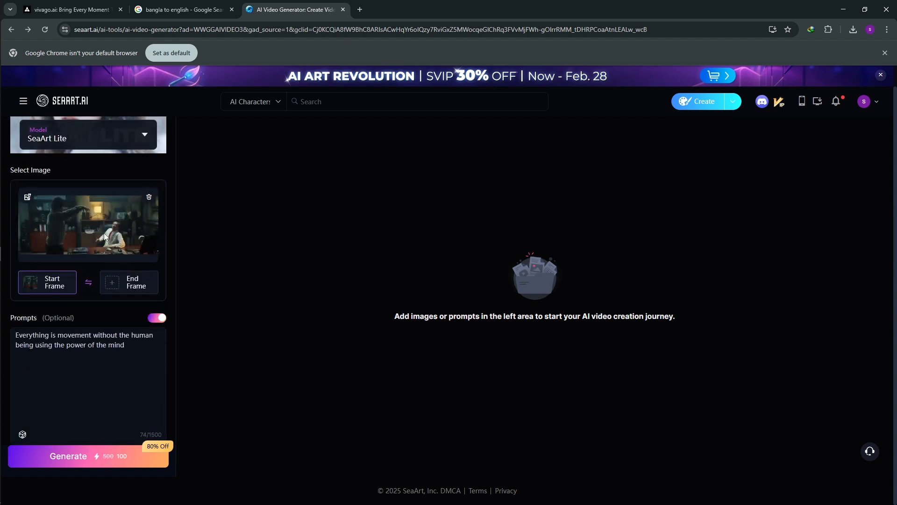
scroll(80, 270, down, 4)
scroll(89, 276, up, 4)
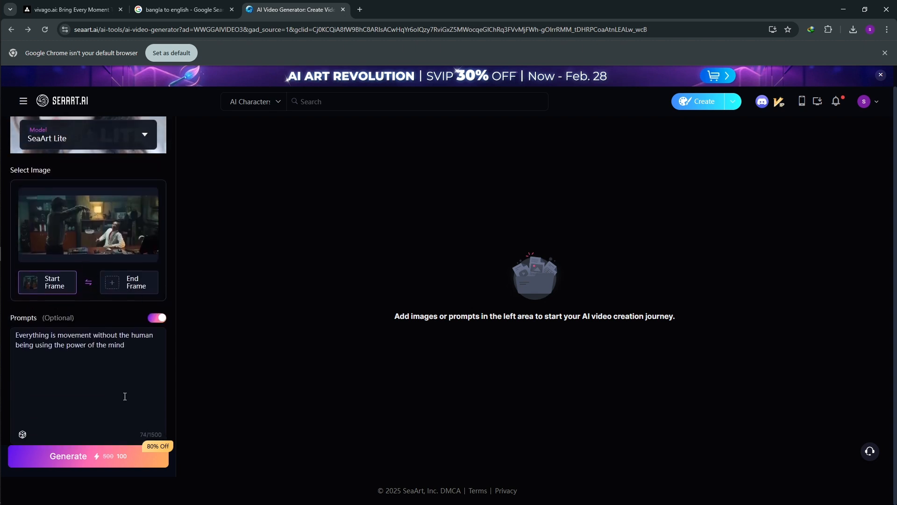
scroll(105, 397, down, 4)
scroll(105, 397, down, 1)
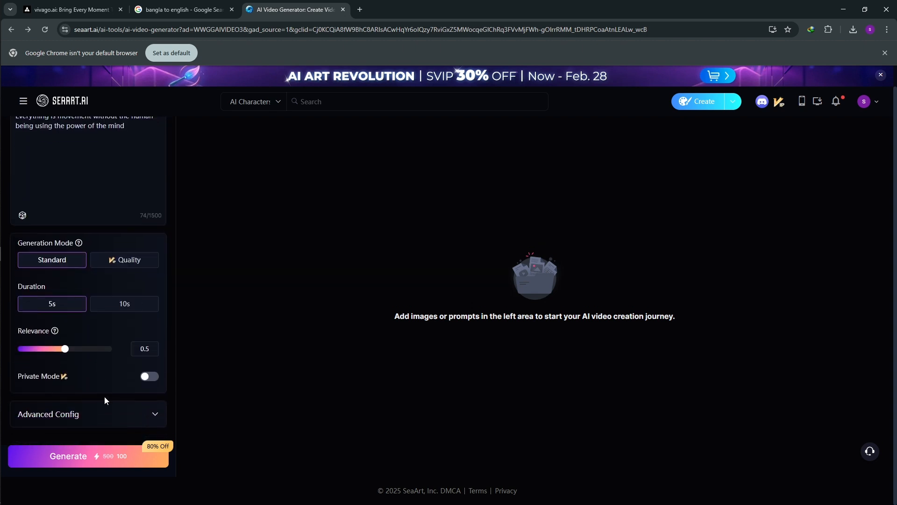
scroll(104, 397, up, 5)
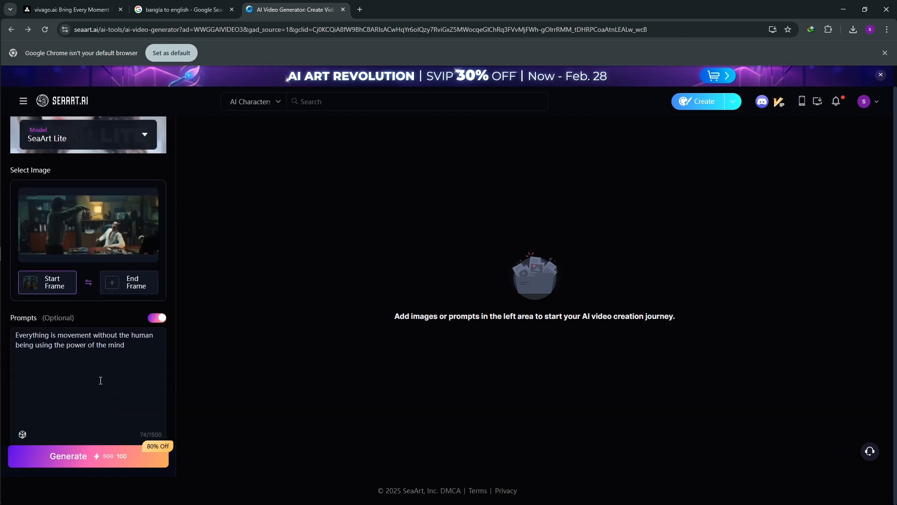
scroll(92, 353, down, 5)
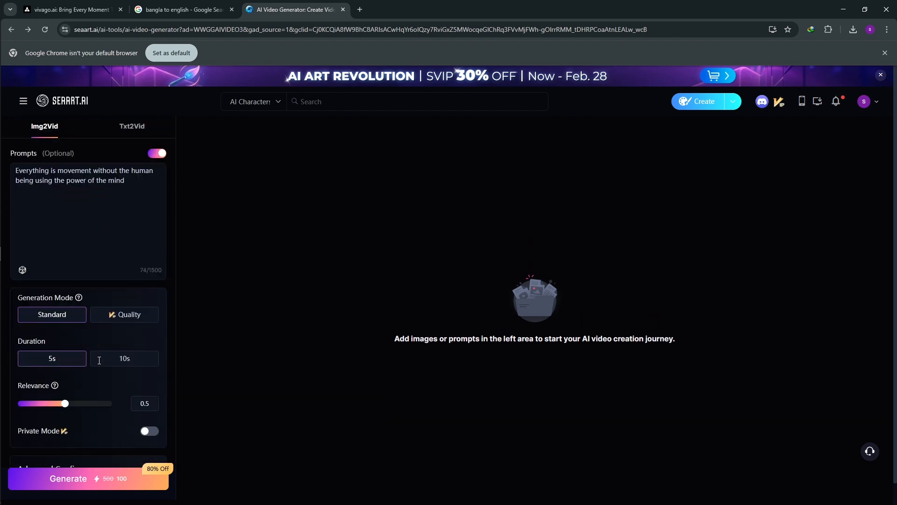
click(110, 485)
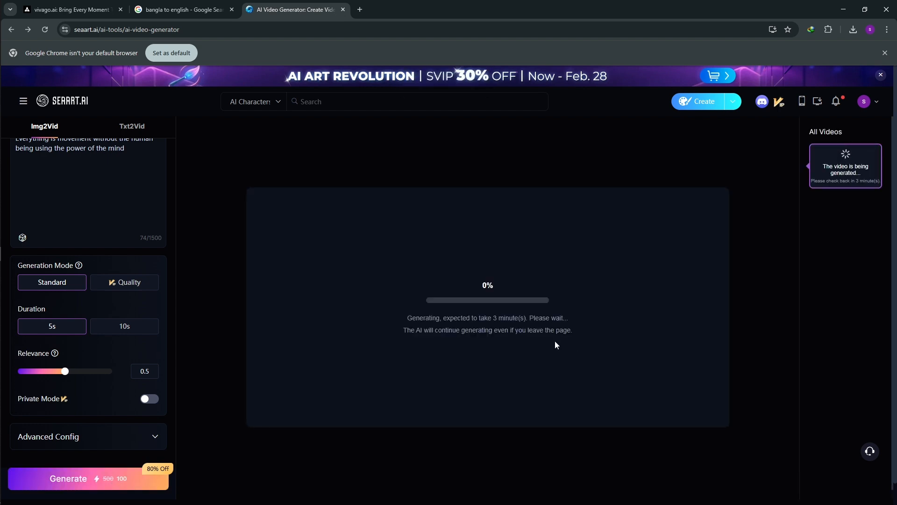
Step: Place the SeaArt tab beside the Vivago AI tab and reload the Vivago AI video generation page
key(ctrl+shift+Page_Up)
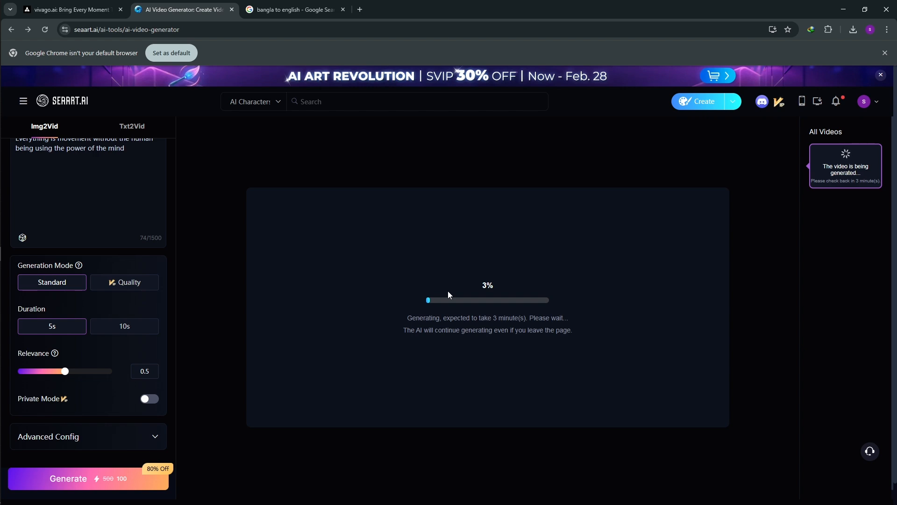
click(61, 7)
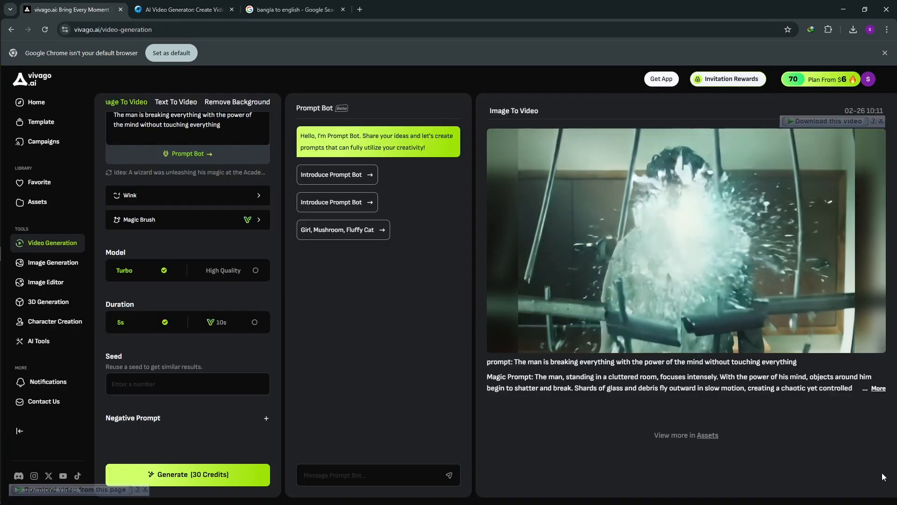
mouse_move(709, 275)
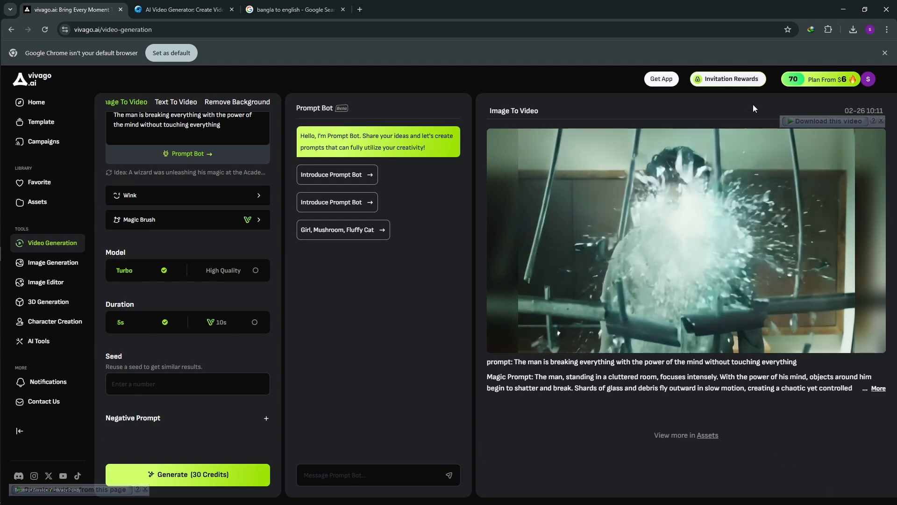
key(F5)
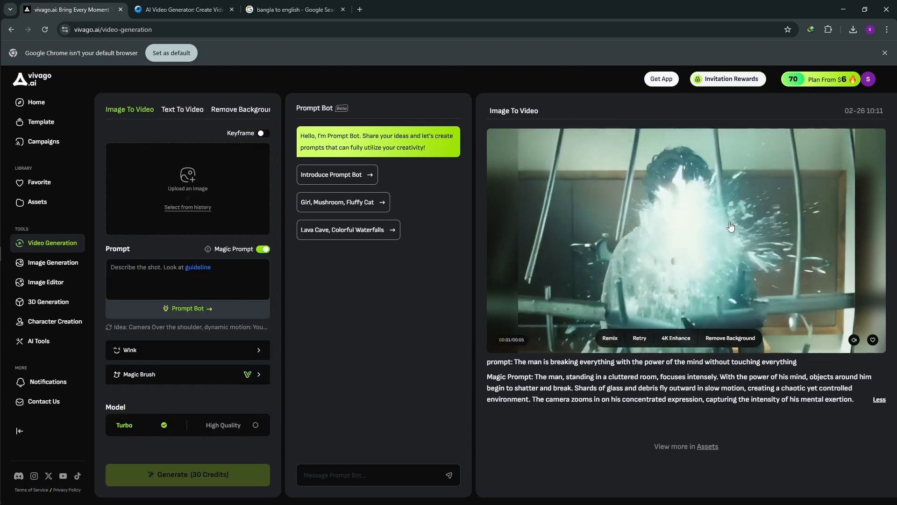
Step: Open the generated Vivago AI video and download it with the vivago.ai watermark
click(790, 254)
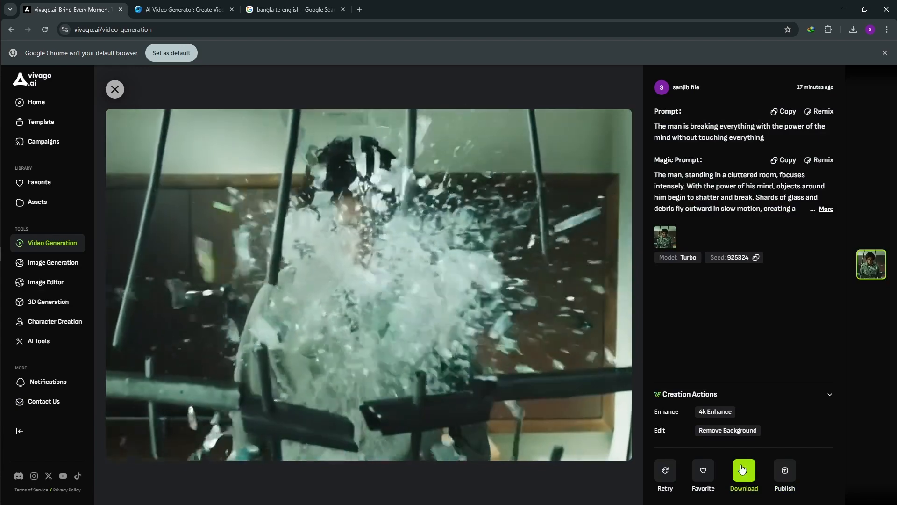
click(749, 474)
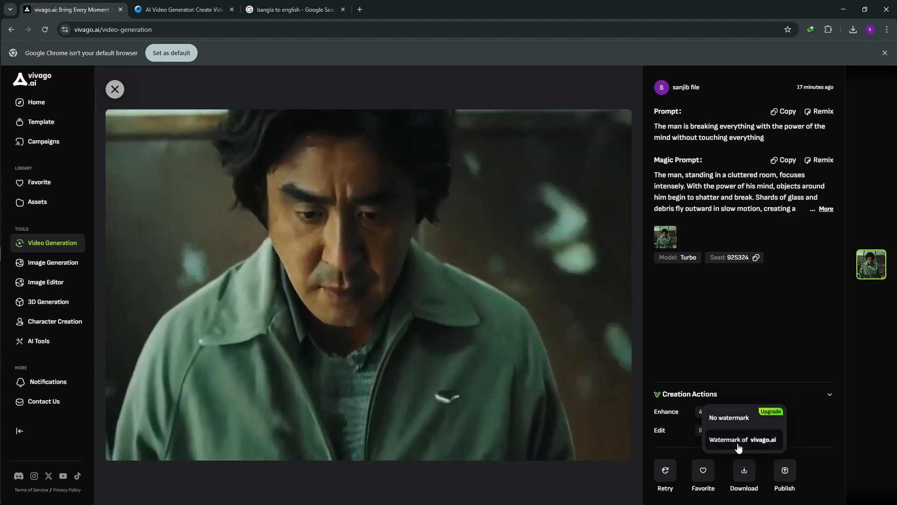
click(739, 444)
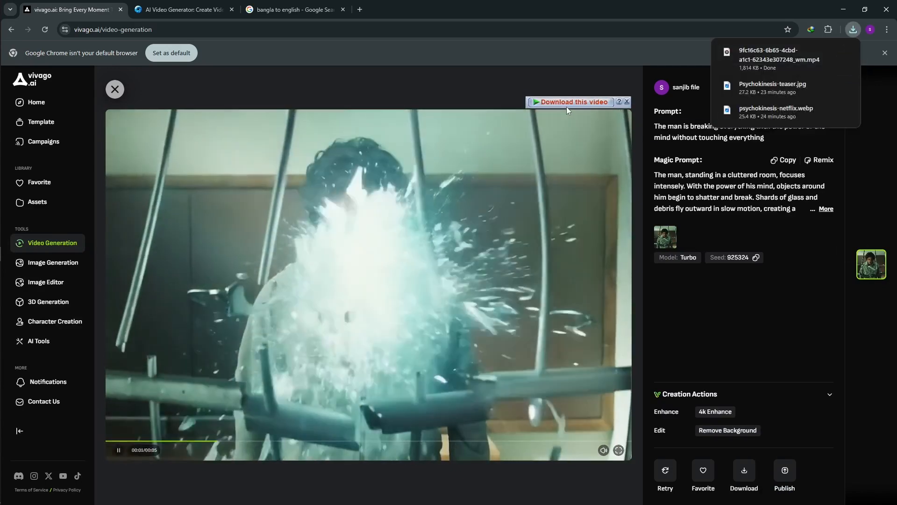
Step: Download the playing video with the download manager, saving it to the Desktop as "vivago.ai- Bring Every Moment To Life"
click(565, 103)
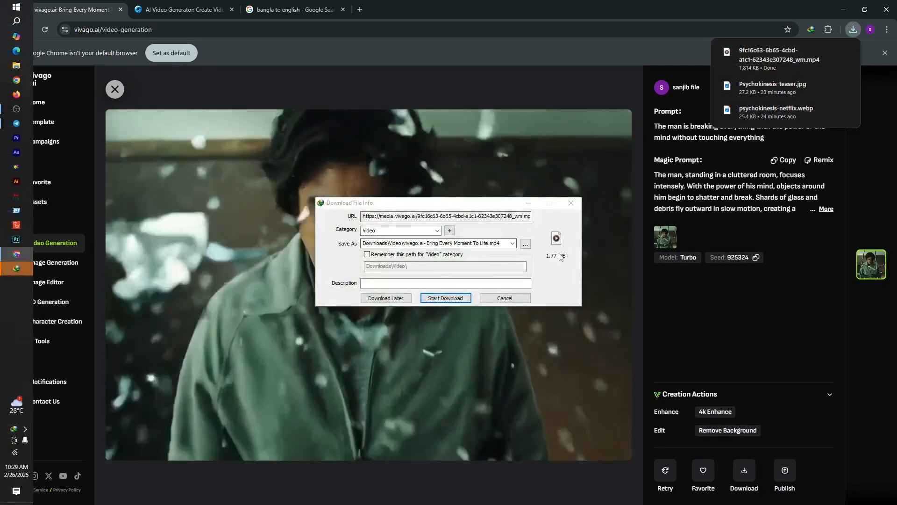
click(525, 244)
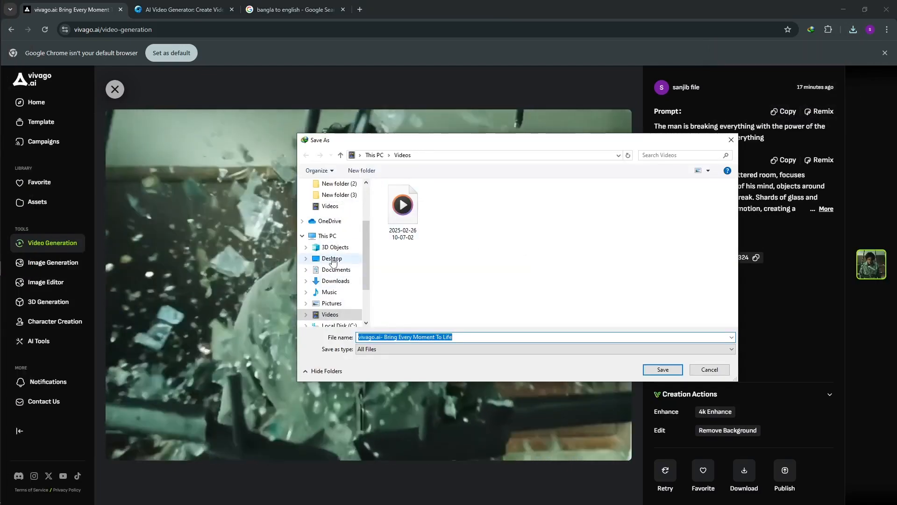
click(330, 258)
click(664, 369)
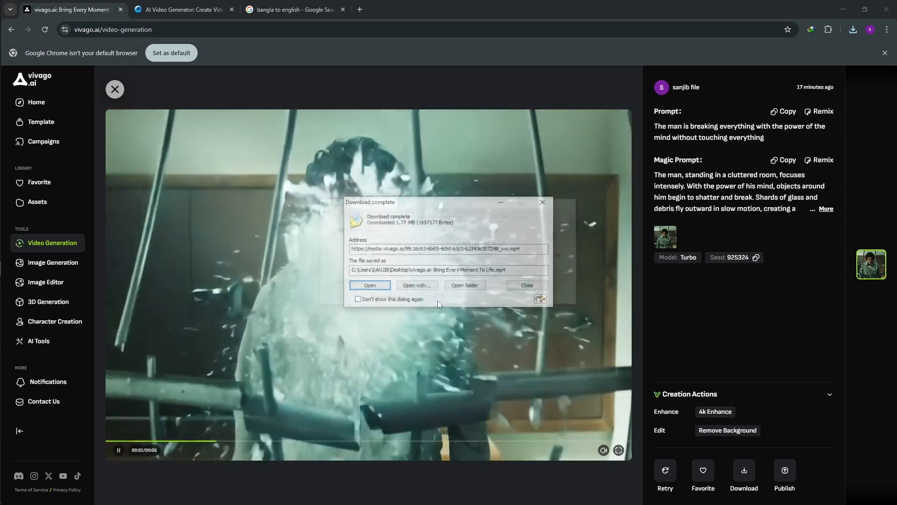
click(444, 302)
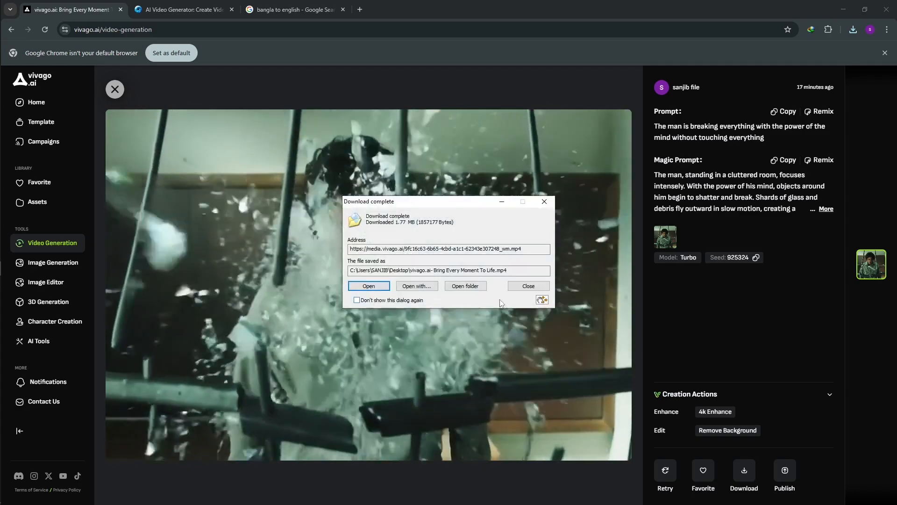
Step: Play the downloaded video in Media Player, close it and return to SeaArt to check the generation progress
click(369, 287)
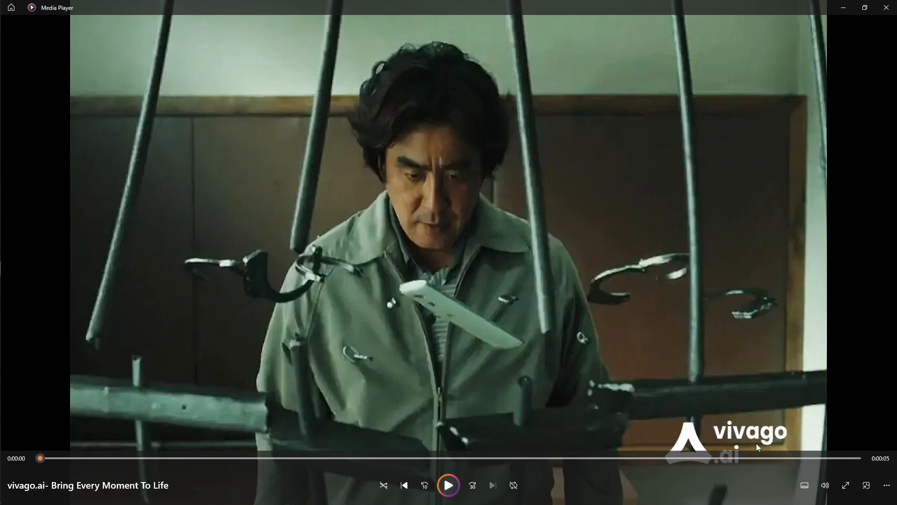
click(887, 8)
key(ctrl+Tab)
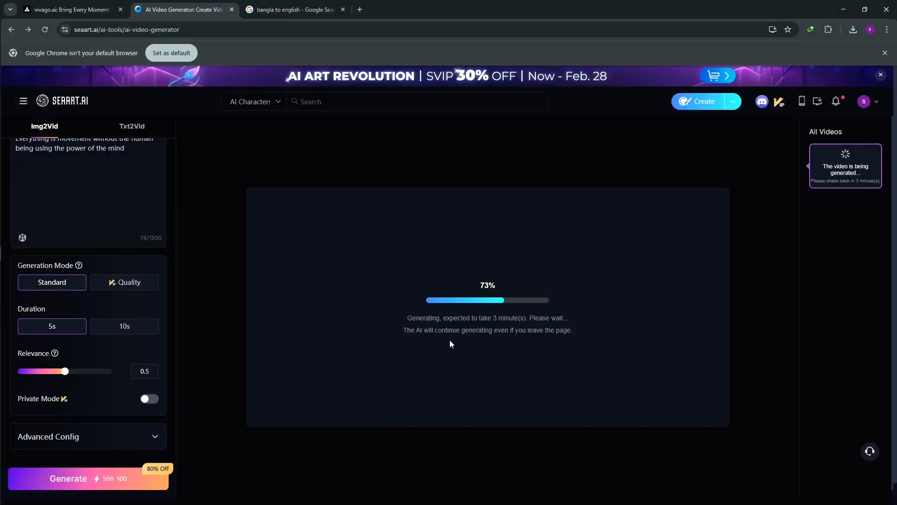